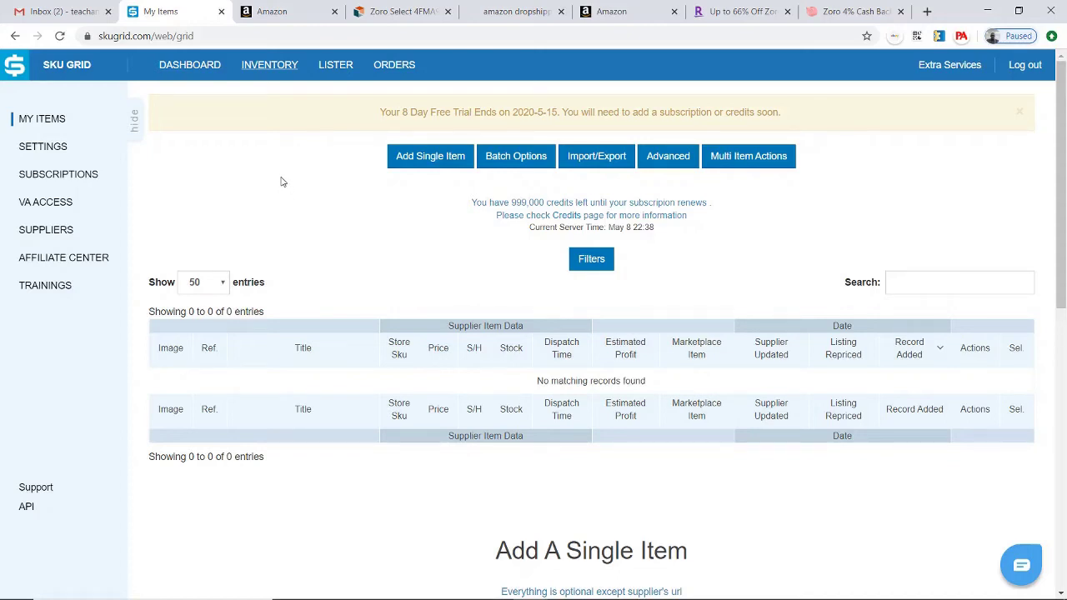
# - Glance at the Amazon listing, then start a new single inventory item in SKU Grid
pyautogui.click(271, 12)
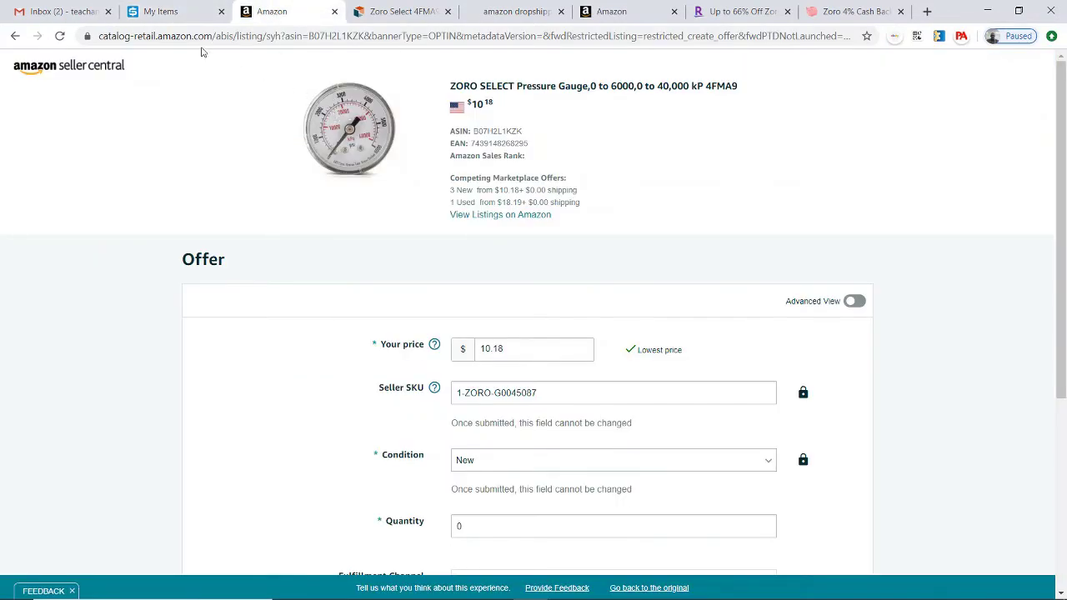
pyautogui.click(166, 14)
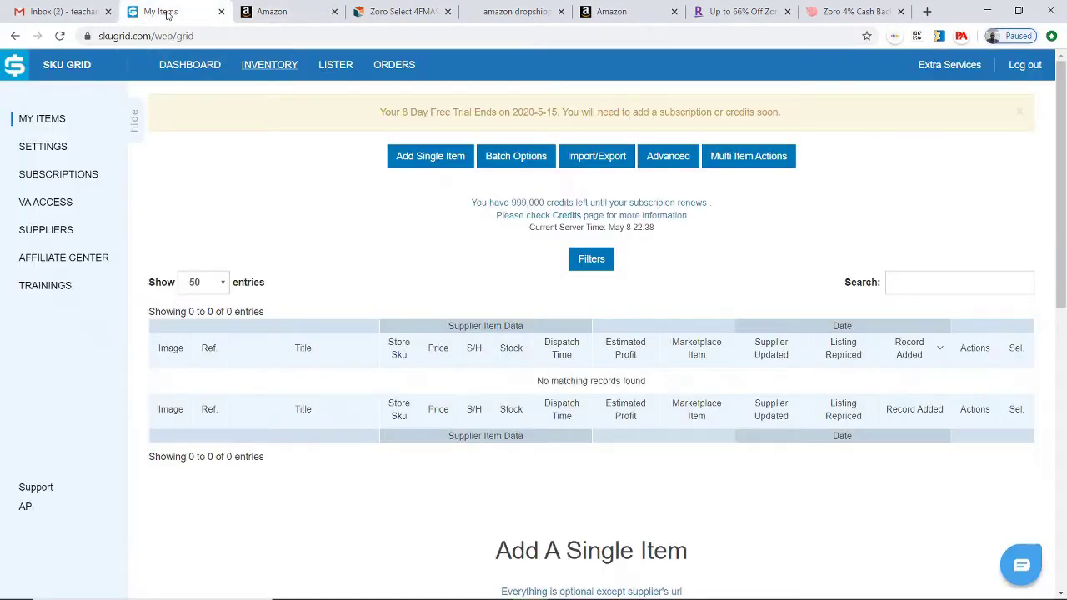
pyautogui.click(415, 164)
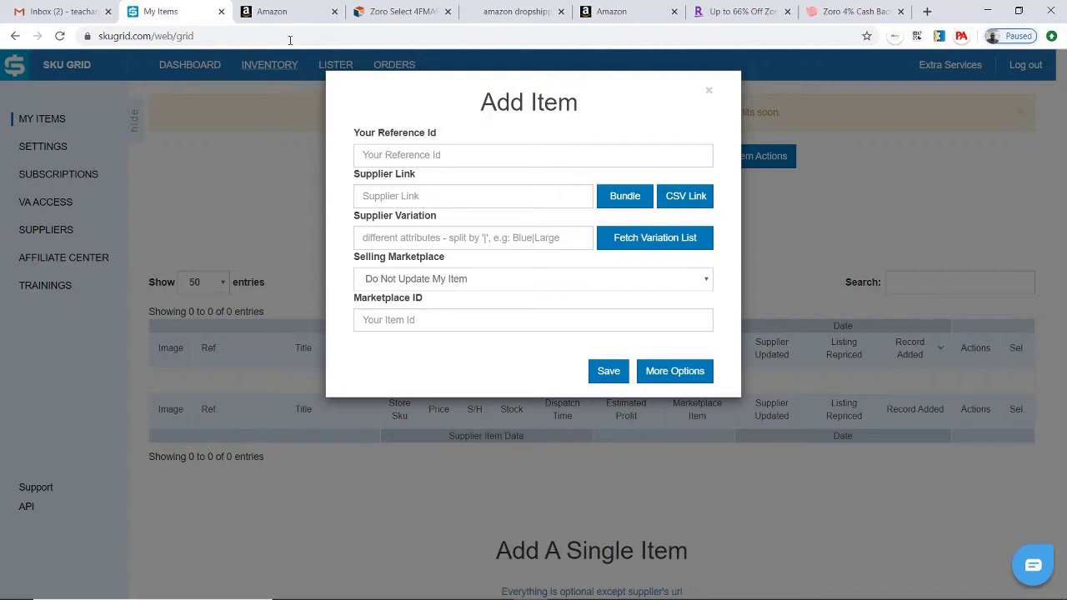
# - Copy the Amazon seller SKU 1-ZORO-G0045087 into the item's Your Reference Id field
pyautogui.click(274, 13)
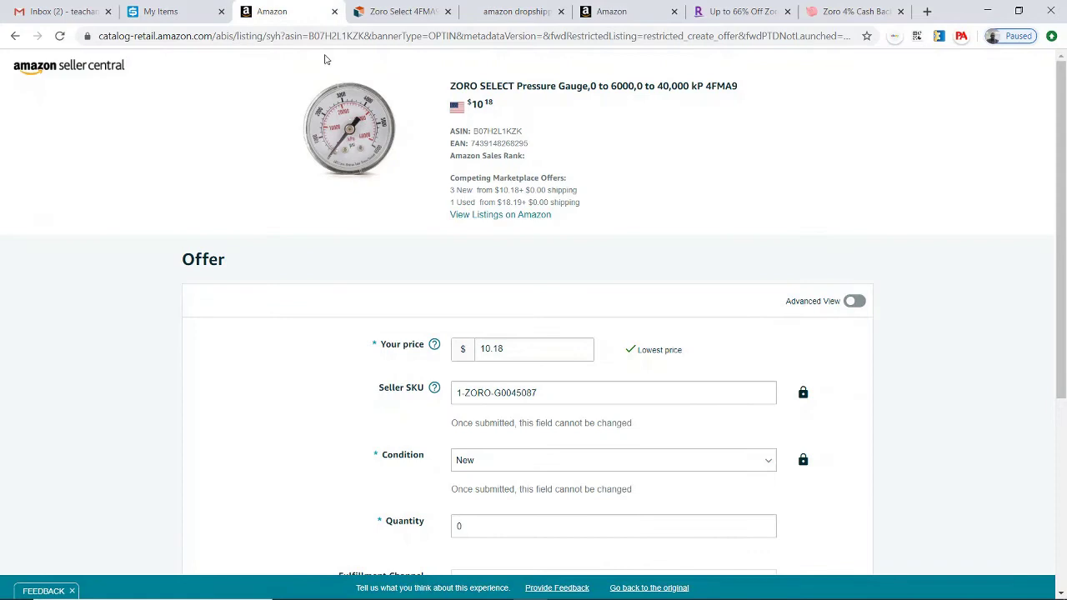
pyautogui.moveTo(542, 396); pyautogui.dragTo(457, 394)
pyautogui.rightClick(481, 398)
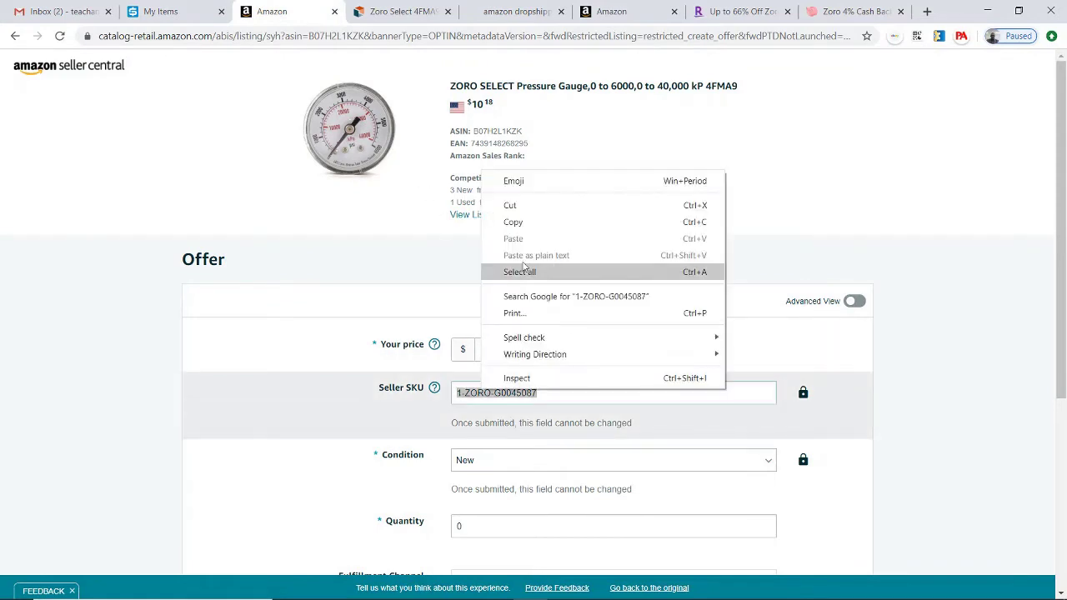
pyautogui.click(524, 227)
pyautogui.click(178, 12)
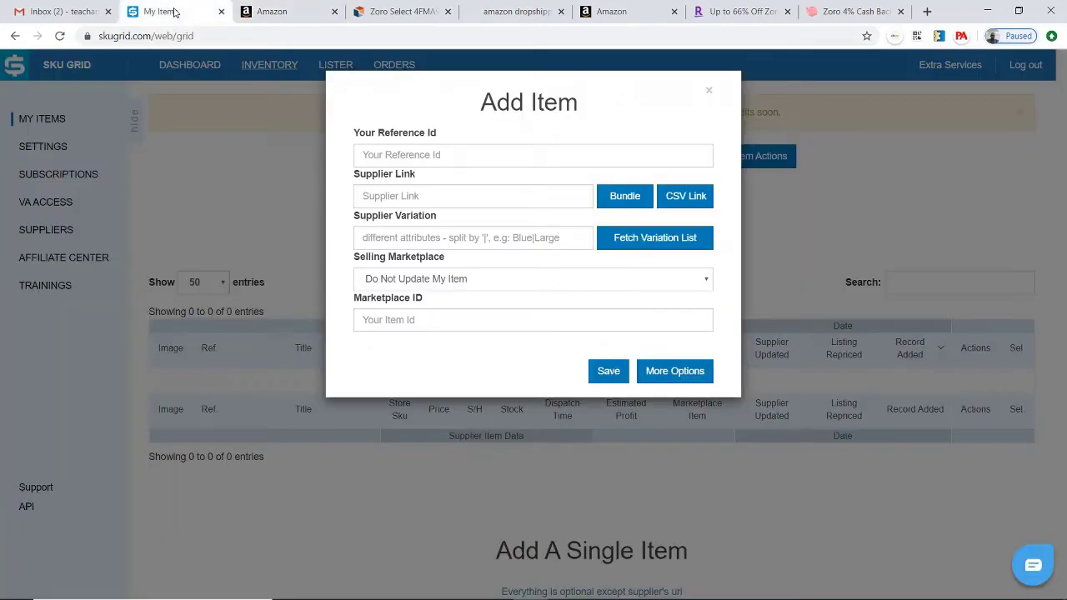
pyautogui.rightClick(414, 155)
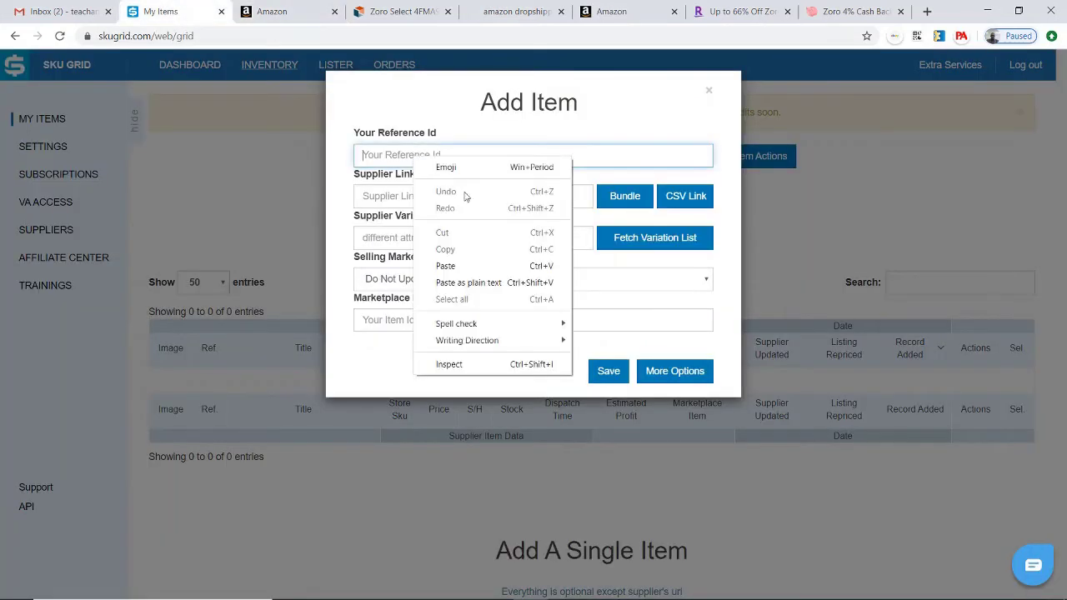
pyautogui.click(460, 262)
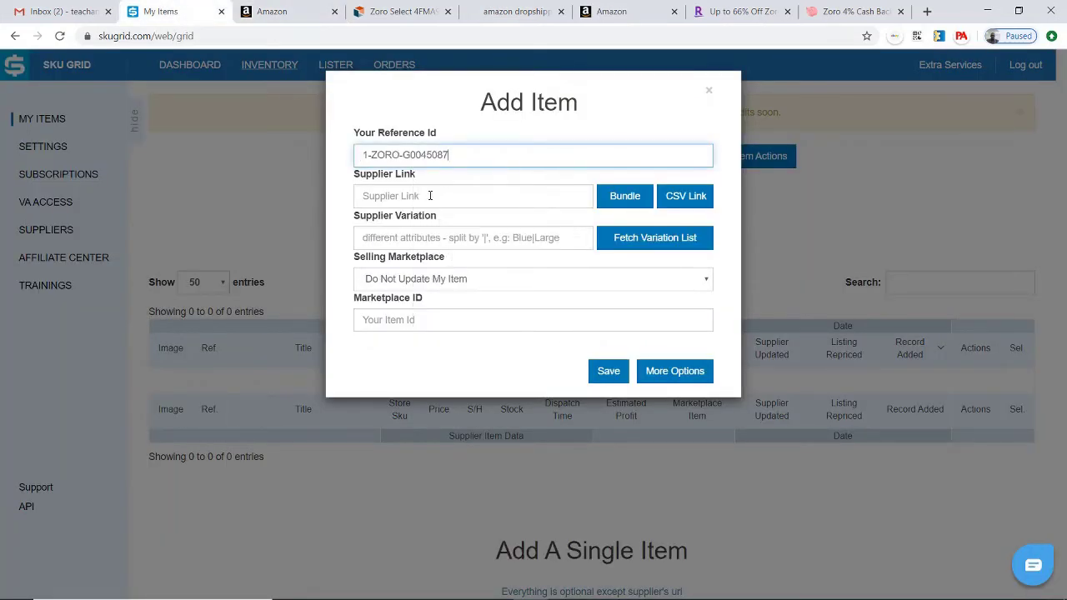
pyautogui.click(387, 196)
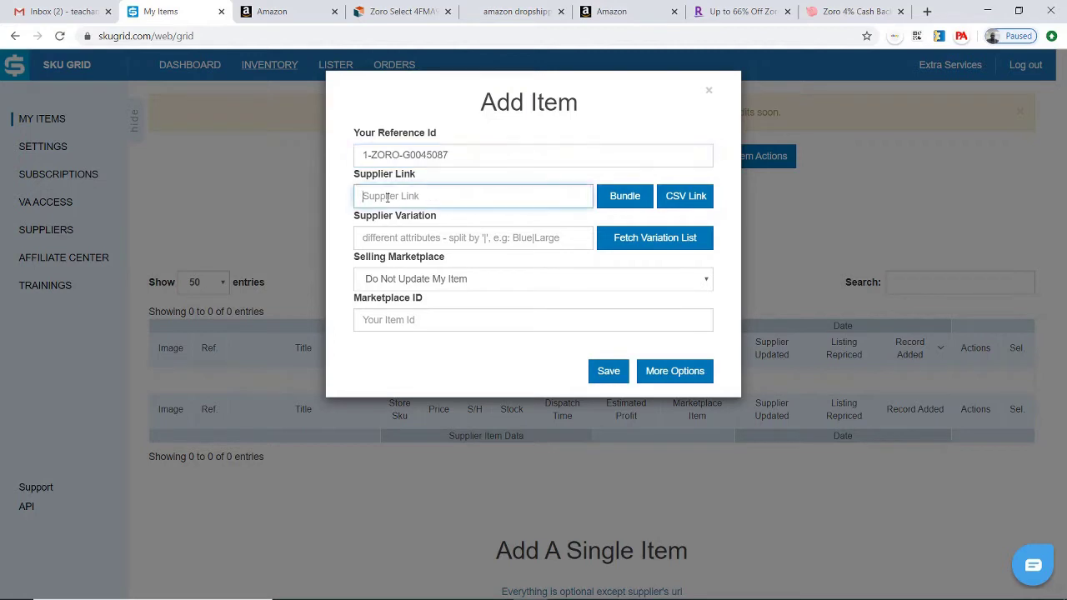
# - Copy the Zoro pressure gauge page URL into the item's Supplier Link field
pyautogui.click(399, 15)
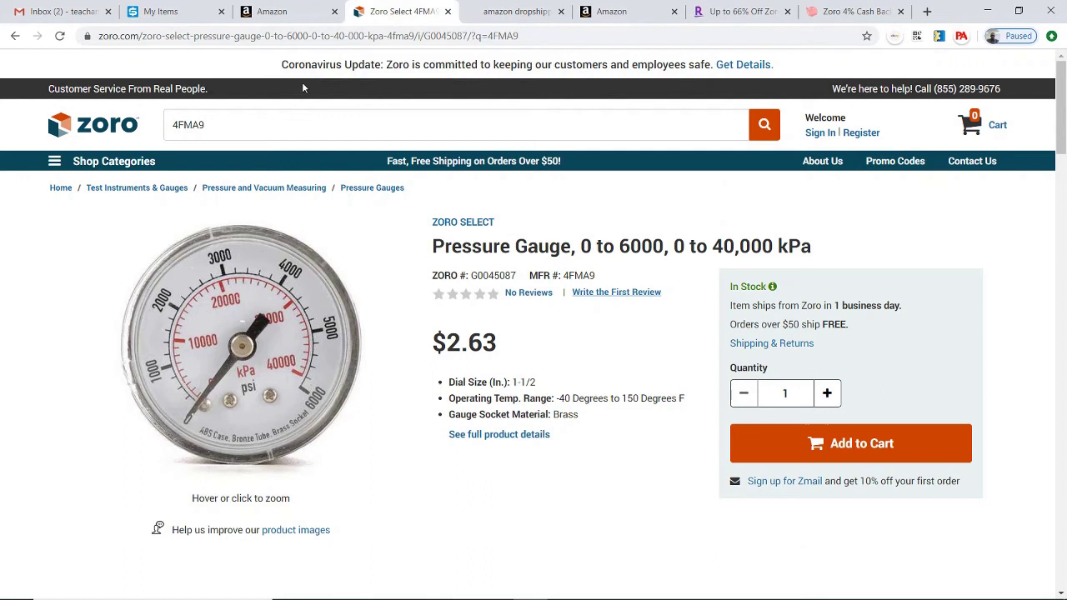
pyautogui.click(264, 36)
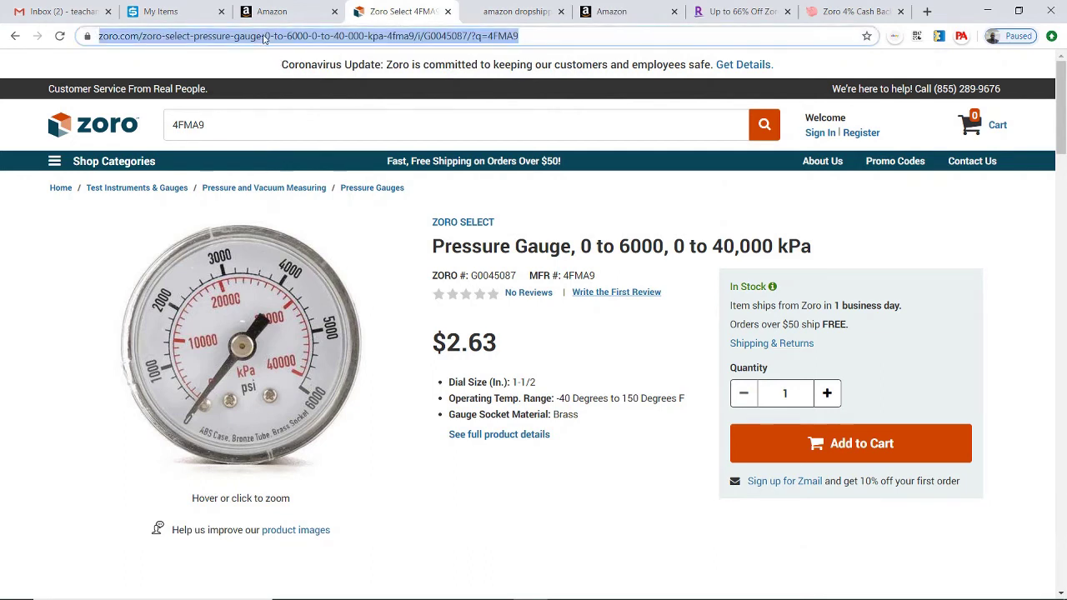
pyautogui.rightClick(263, 36)
pyautogui.click(296, 110)
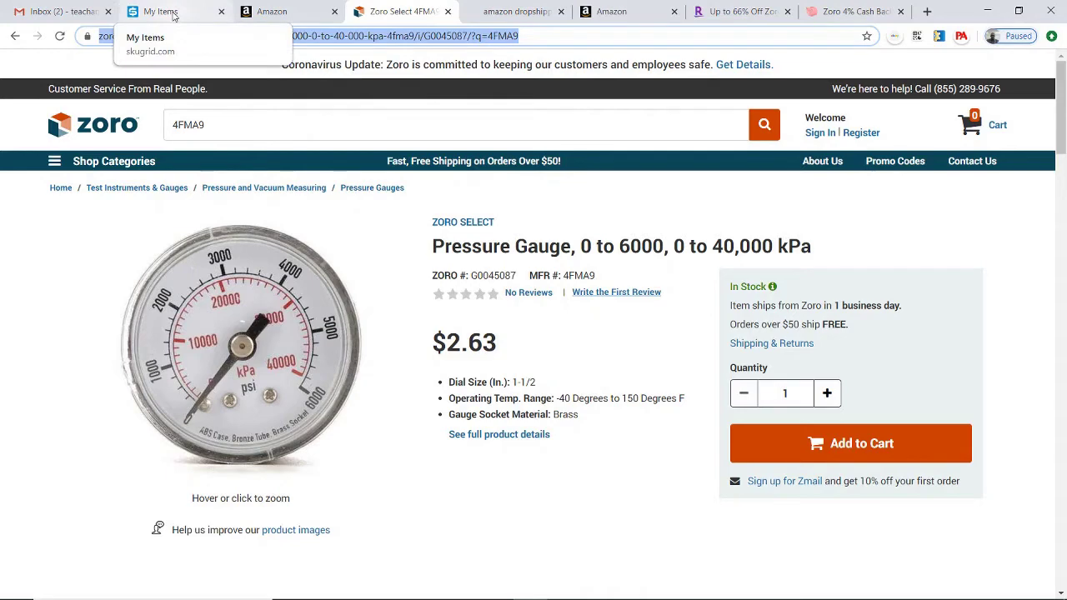
pyautogui.click(172, 14)
pyautogui.rightClick(369, 192)
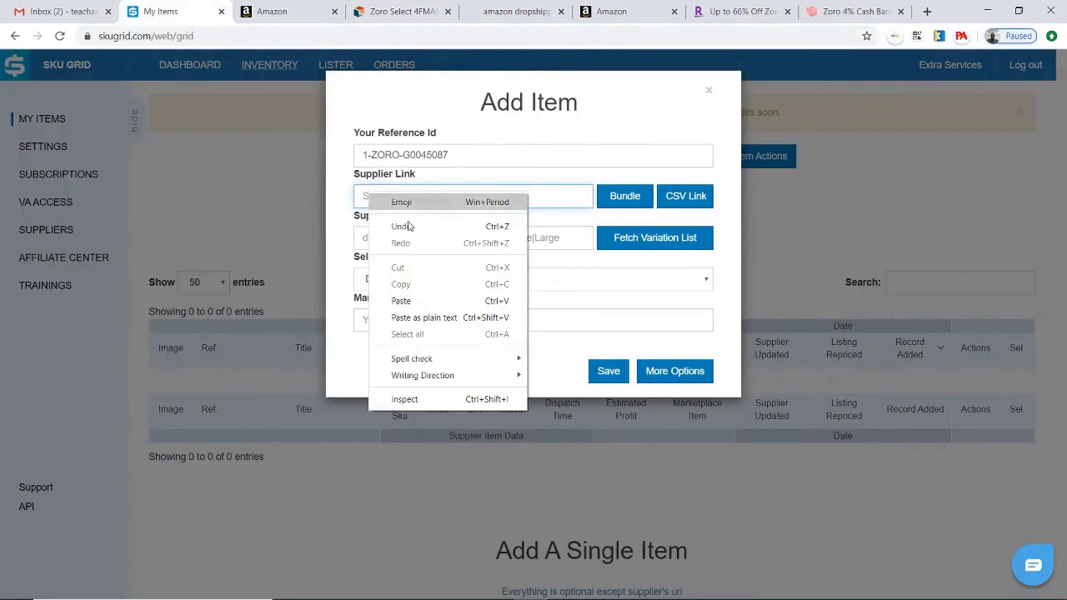
pyautogui.click(401, 300)
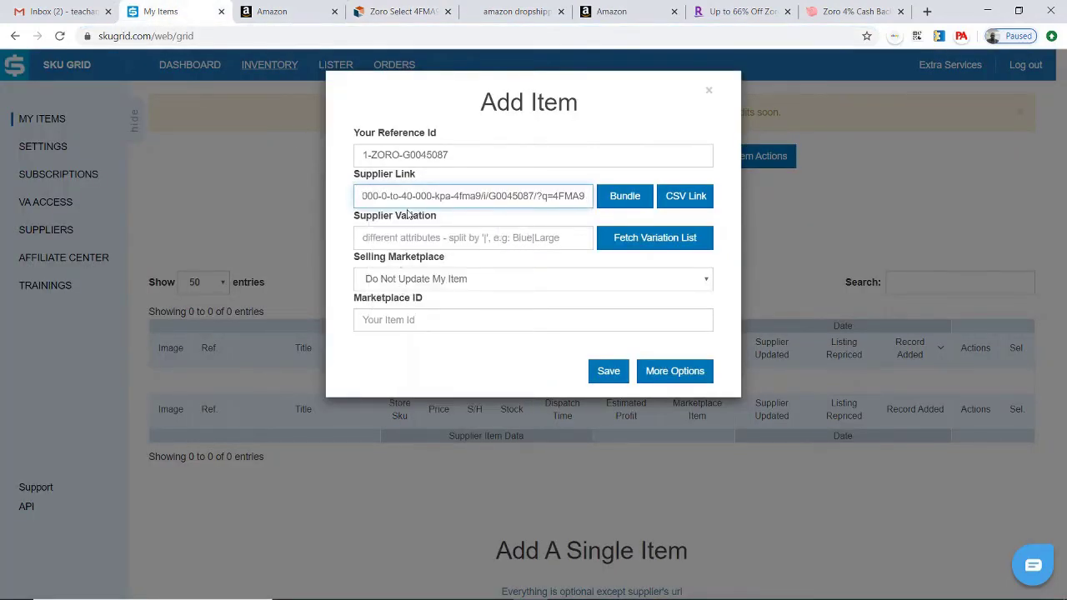
pyautogui.click(457, 238)
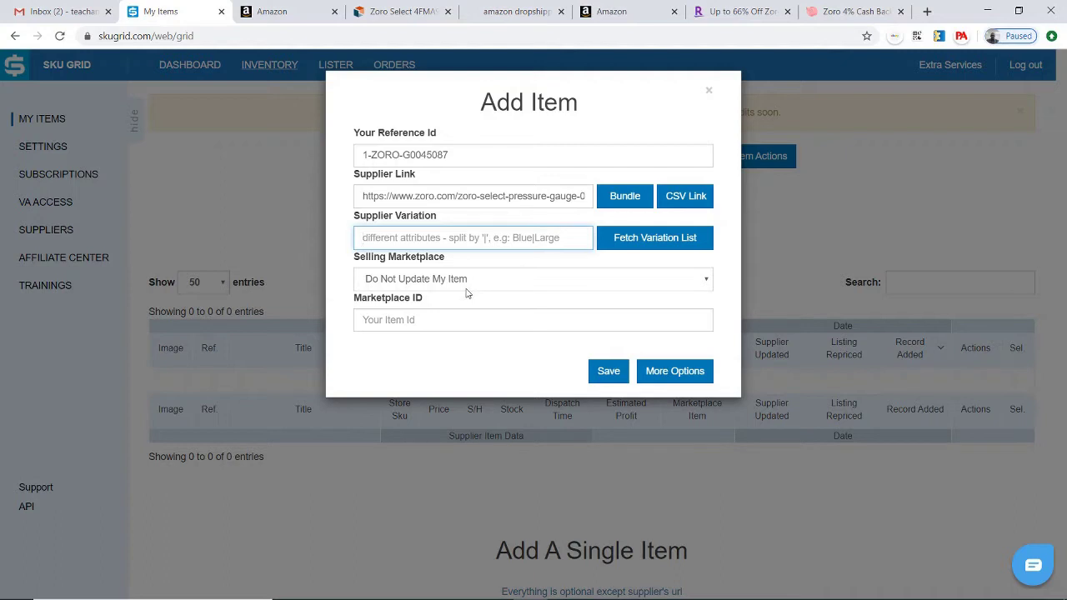
# - Choose Amazon USA (US) as the Selling Marketplace and select the empty Marketplace ID field
pyautogui.click(707, 284)
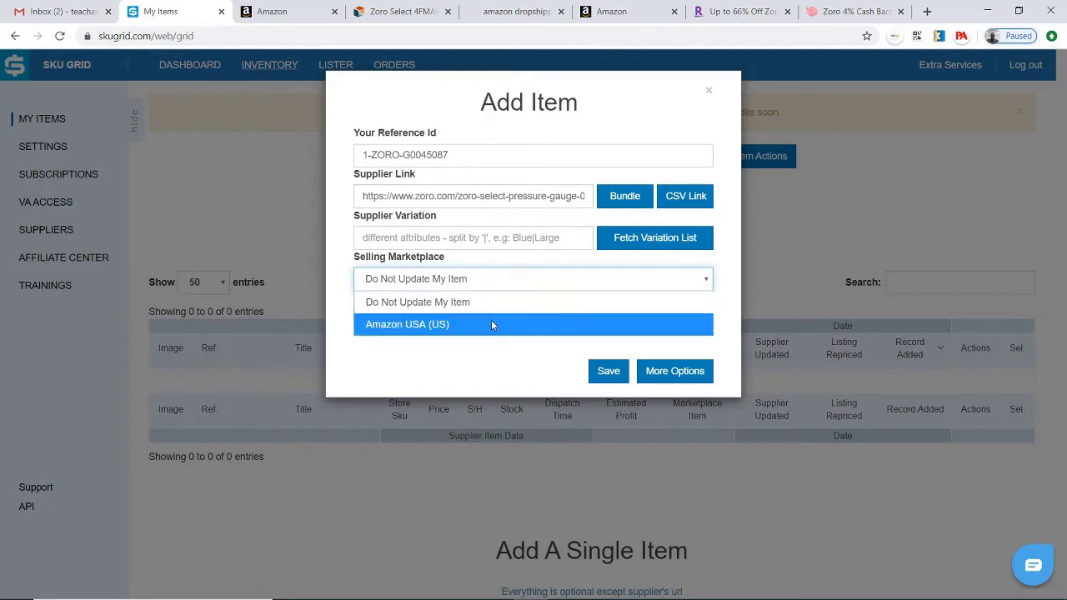
pyautogui.click(456, 326)
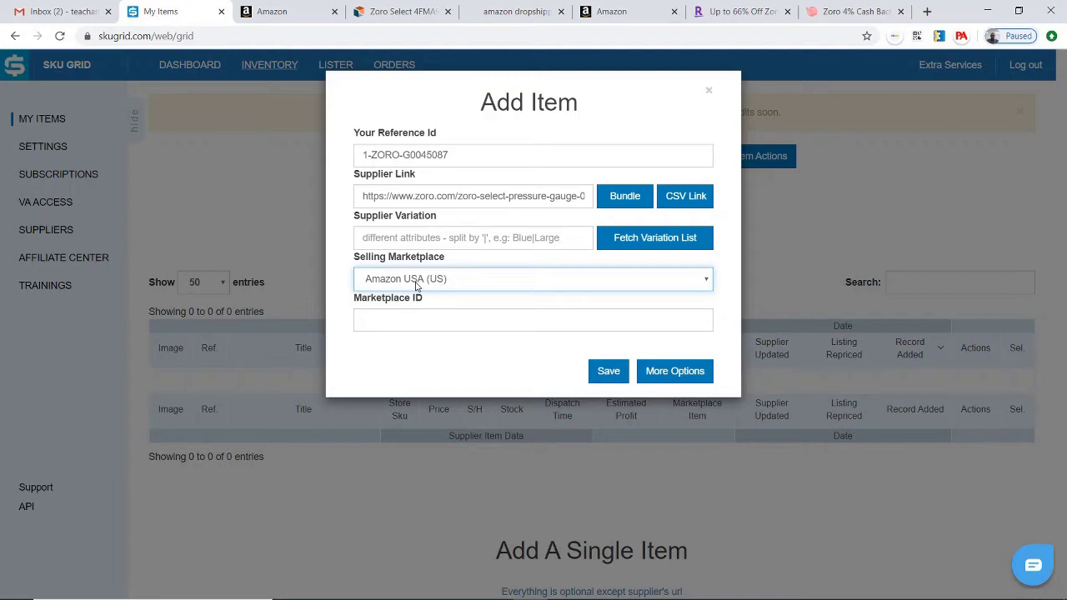
pyautogui.click(377, 313)
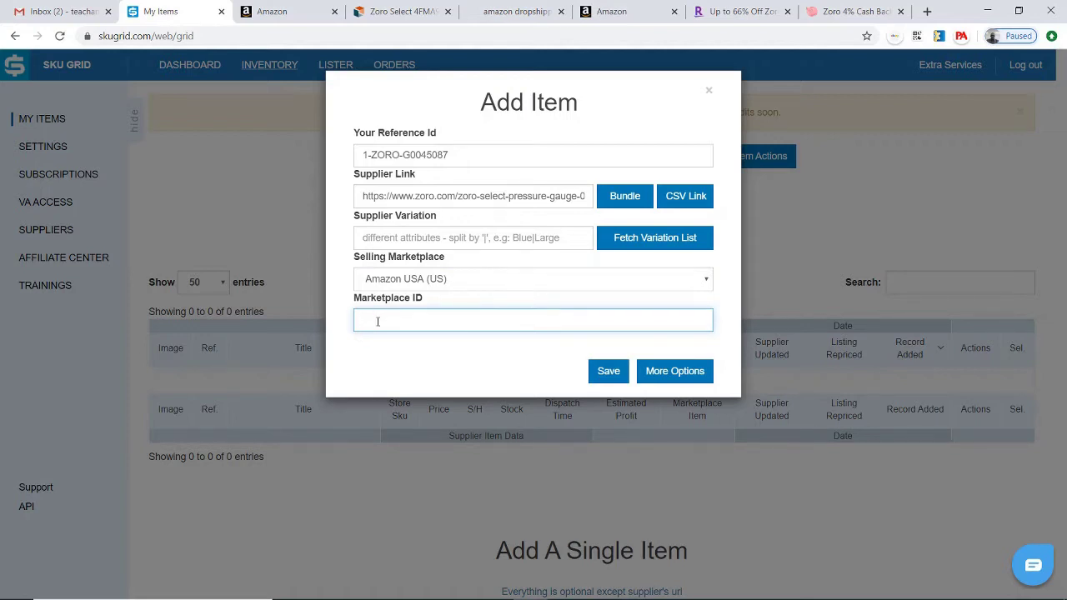
# - Copy ASIN B07H2L1KZK from the Amazon offer page into the Marketplace ID field
pyautogui.click(281, 18)
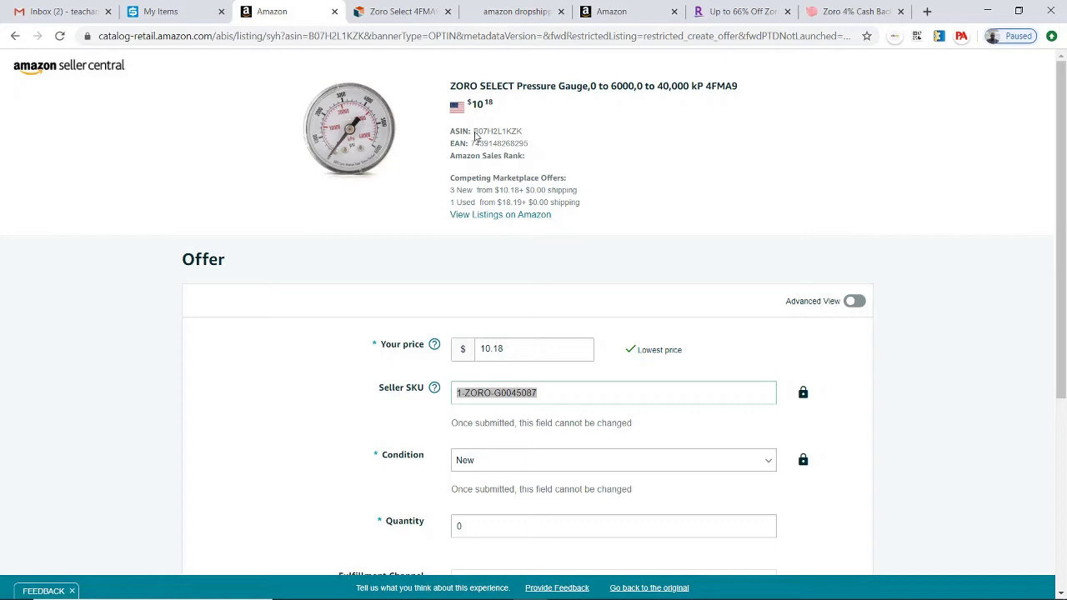
pyautogui.moveTo(473, 134); pyautogui.dragTo(523, 137)
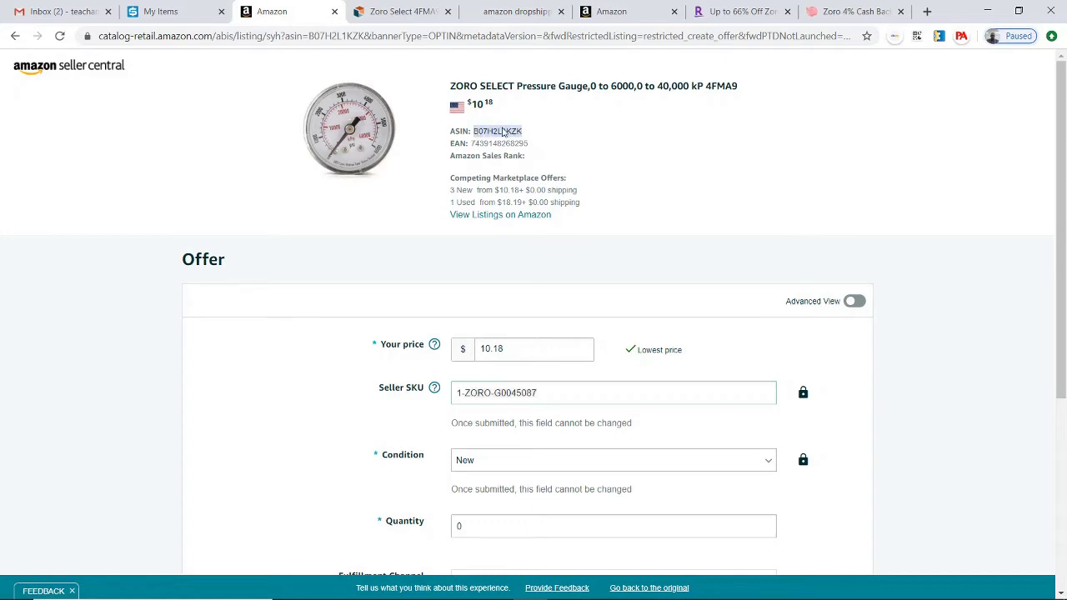
pyautogui.rightClick(505, 131)
pyautogui.click(526, 140)
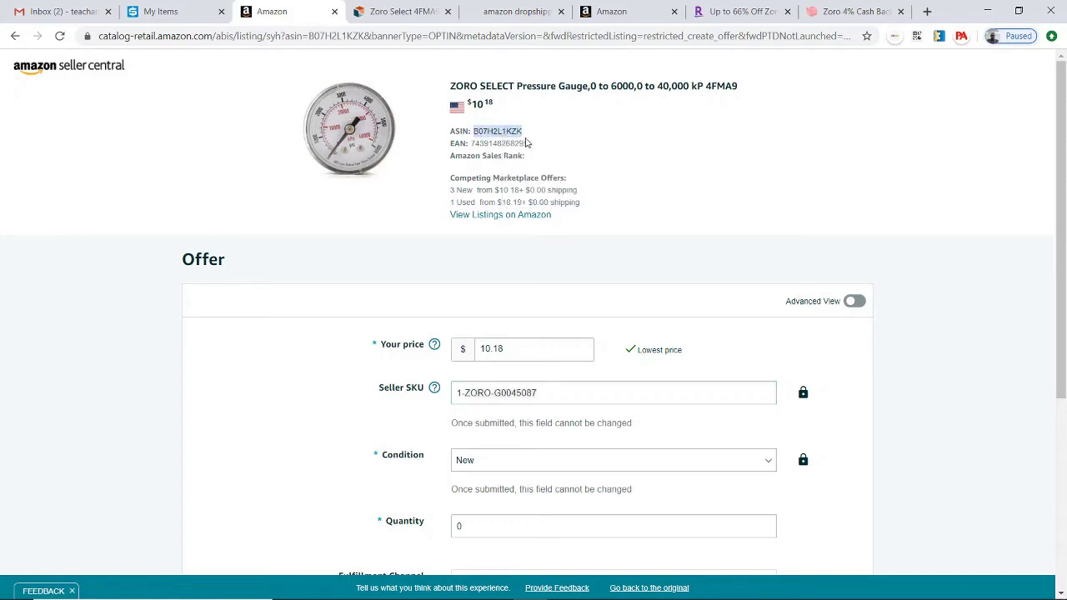
pyautogui.click(177, 10)
pyautogui.rightClick(374, 322)
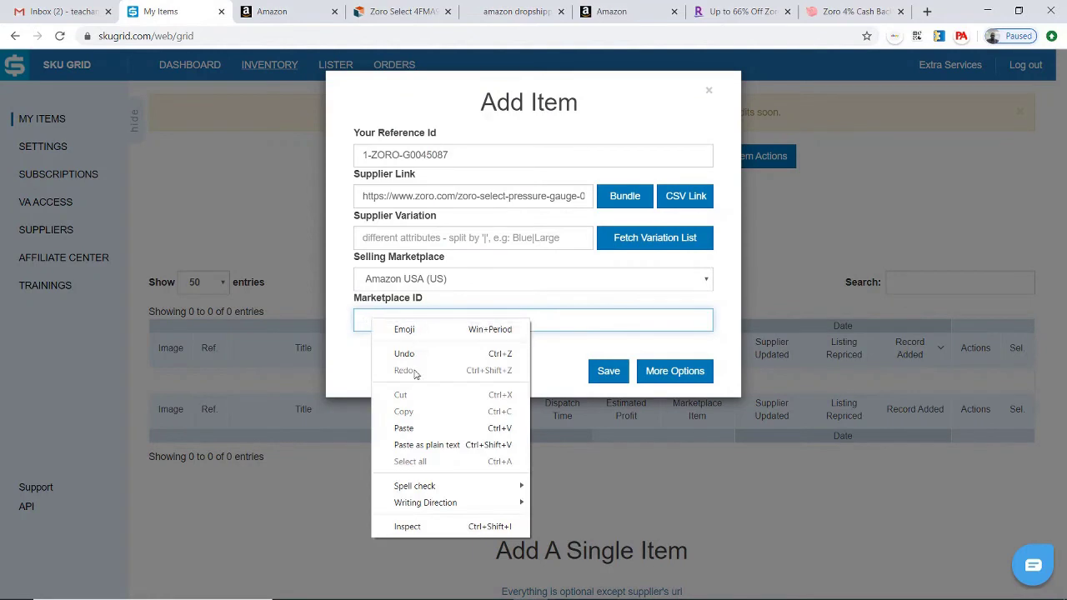
pyautogui.click(419, 428)
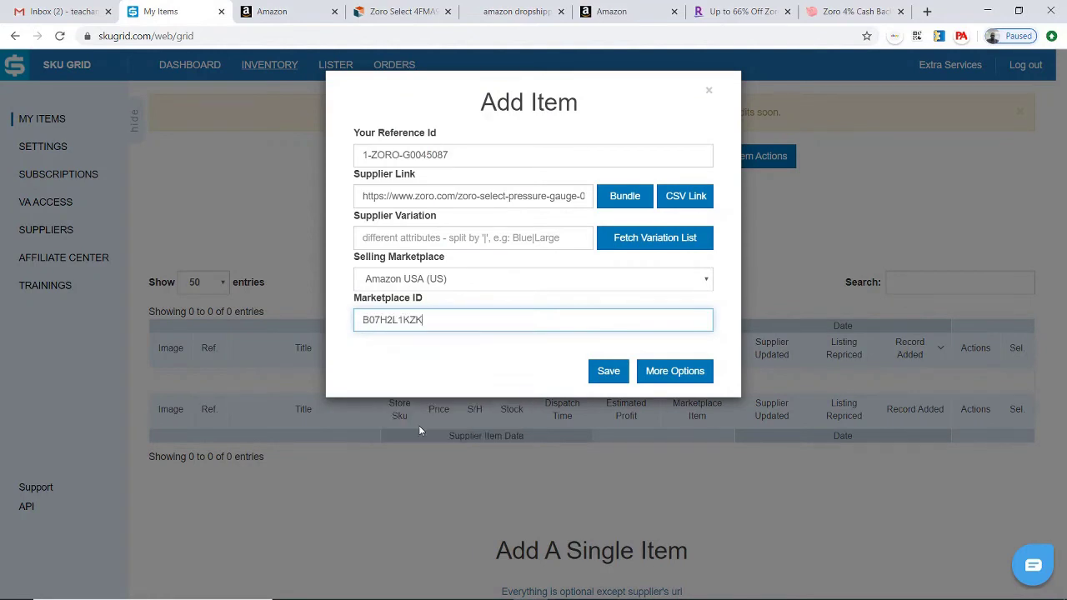
pyautogui.click(406, 356)
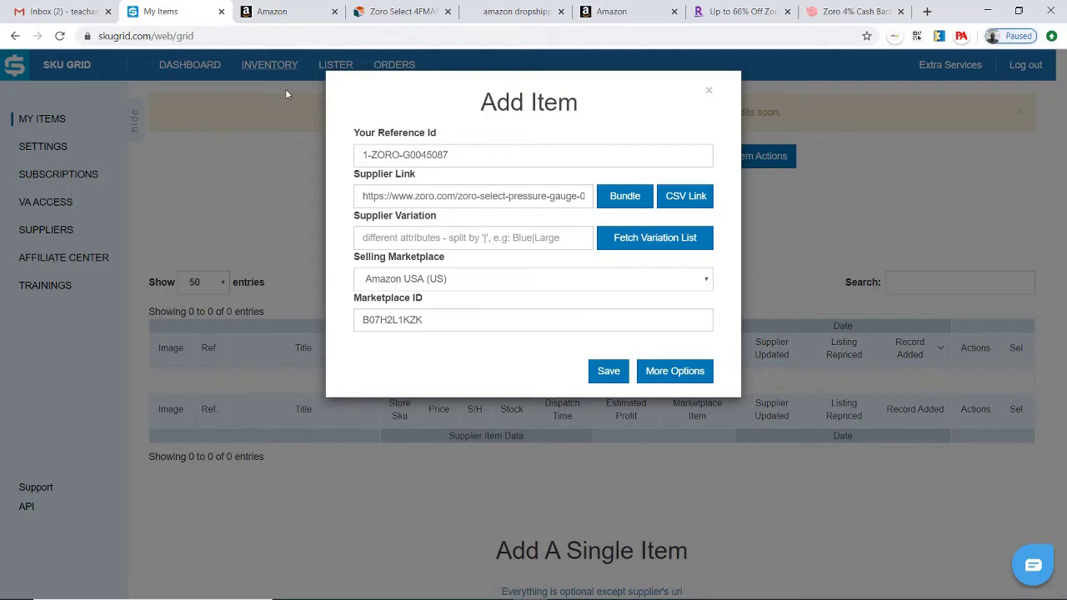
# - Recheck the Amazon offer and Zoro product pages before returning to the Add Item form
pyautogui.click(276, 9)
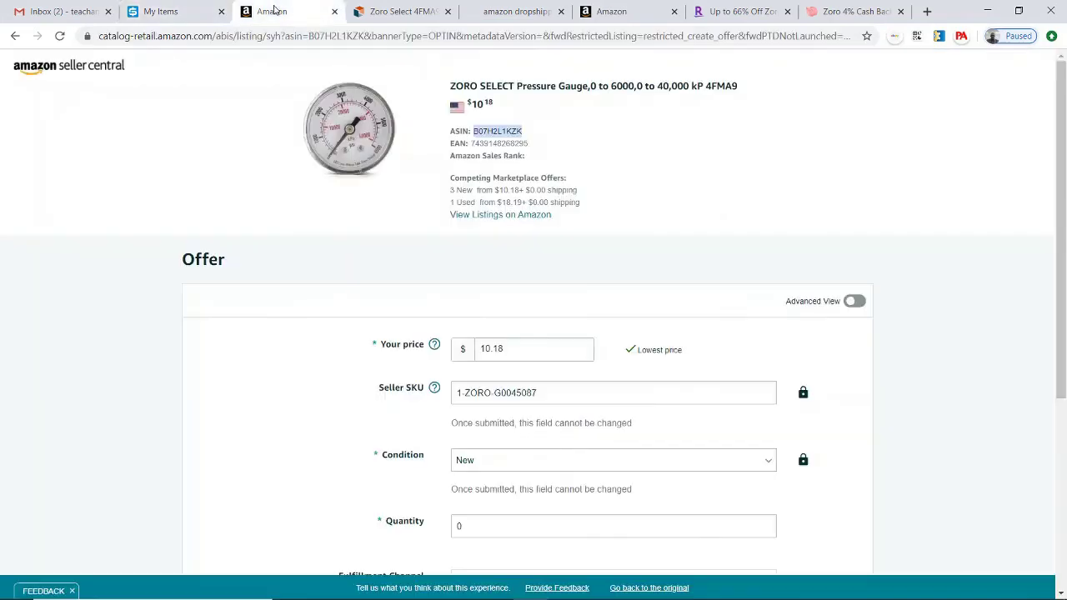
pyautogui.click(397, 14)
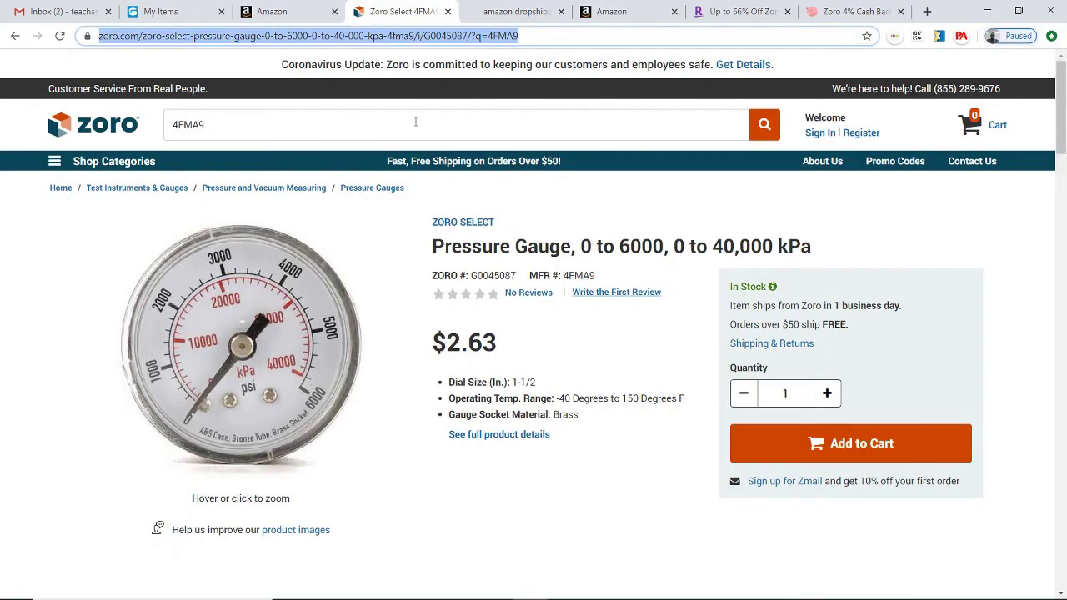
pyautogui.click(171, 13)
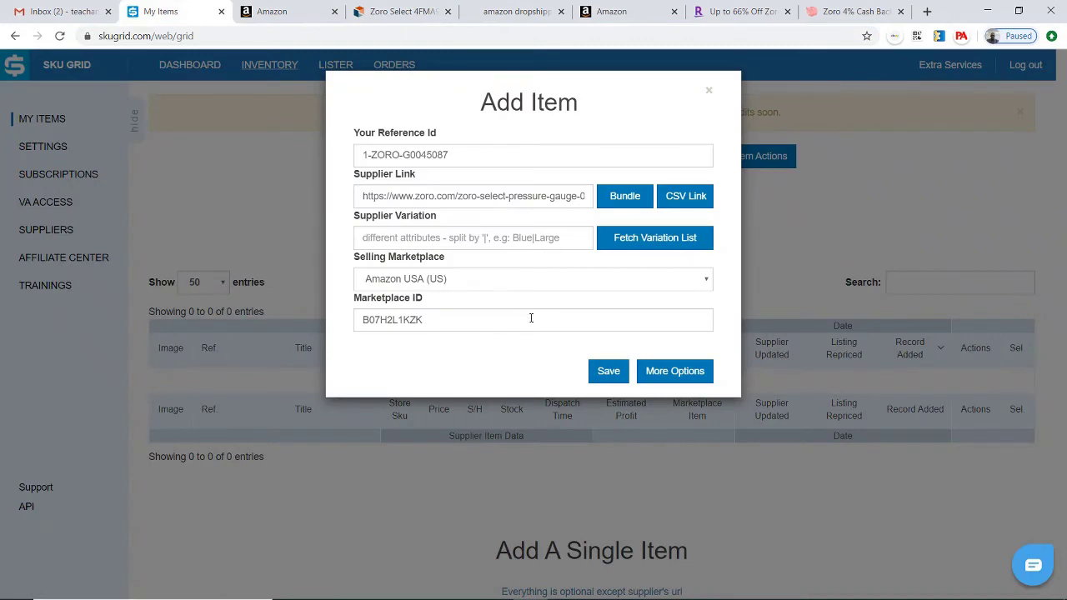
# - Save the item and confirm My Items lists 1-ZORO-G0045087 linked to AMAZON_US B07H2L1KZK
pyautogui.click(608, 371)
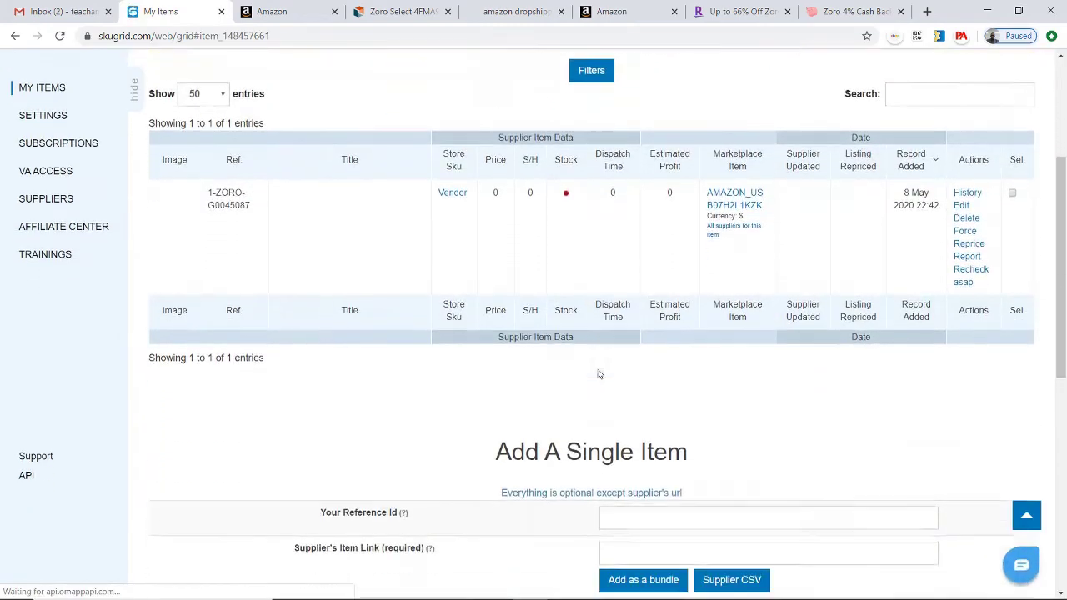
pyautogui.scroll(-1, 598, 374)
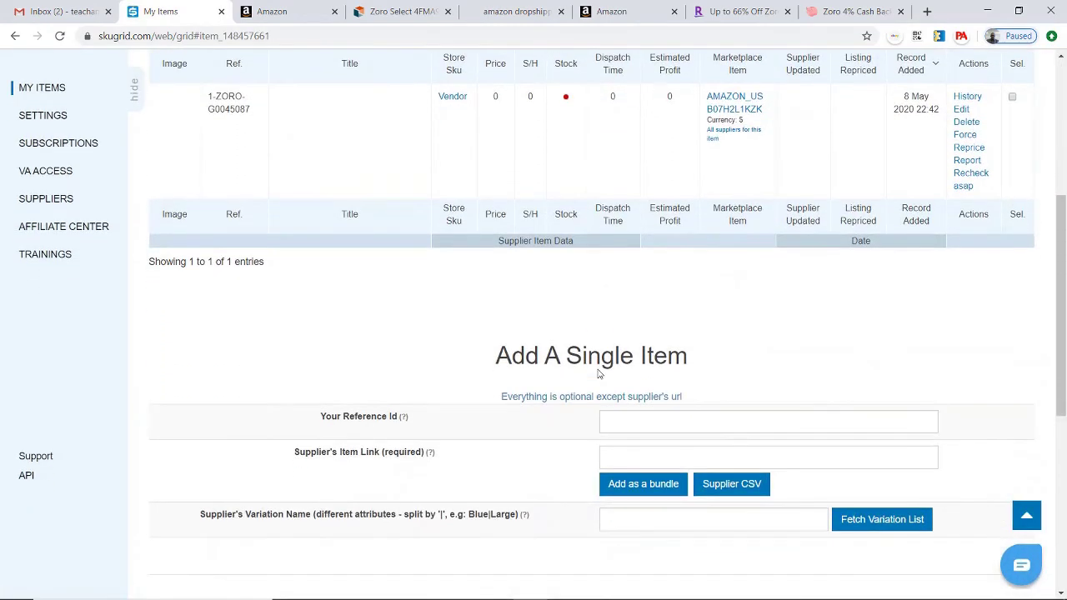
pyautogui.moveTo(1064, 330); pyautogui.dragTo(1064, 277)
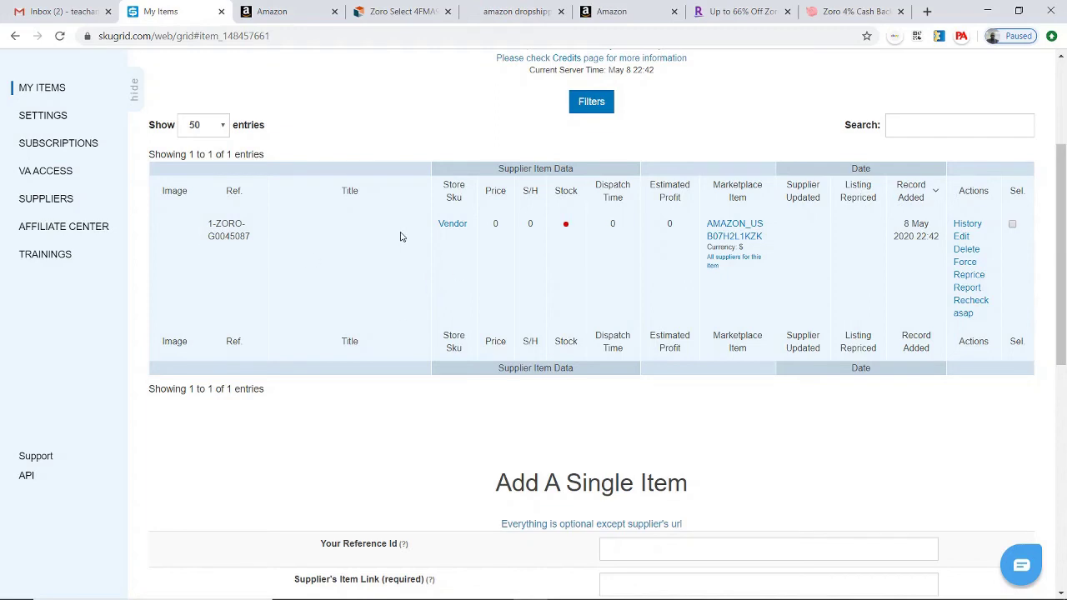
# - Review the B07H2L1KZK offer ($10.18, SKU 1-ZORO-G0045087, New, merchant fulfilled) and submit it
pyautogui.click(279, 12)
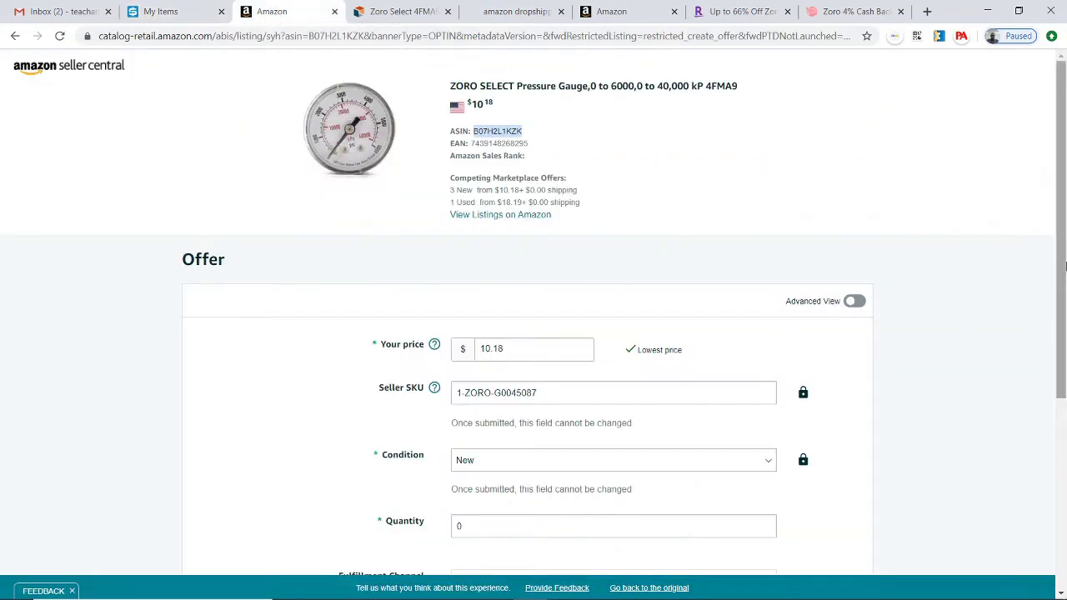
pyautogui.scroll(-1, 1064, 265)
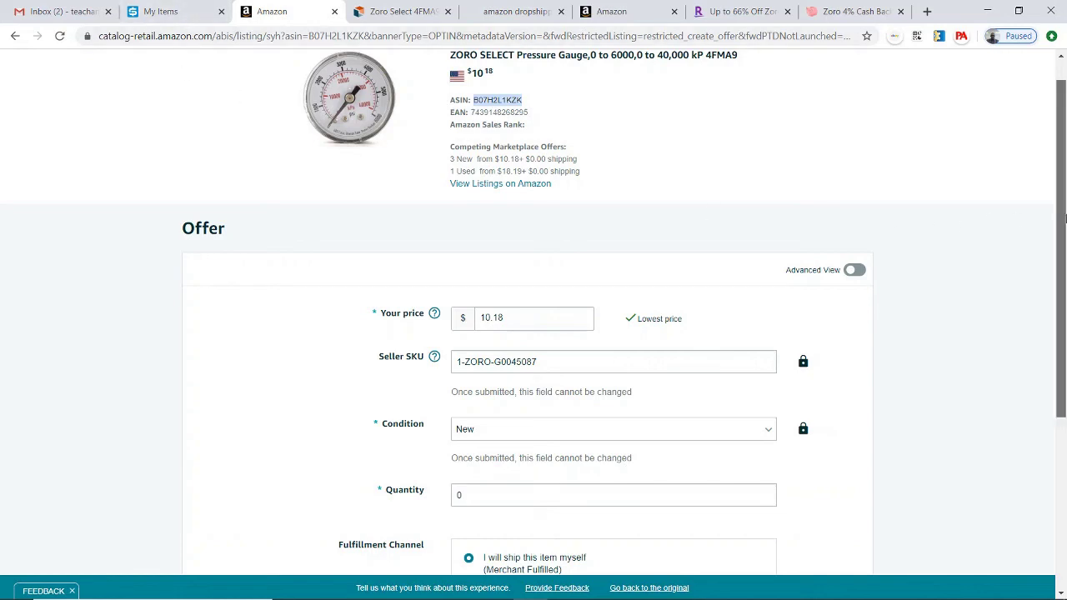
pyautogui.moveTo(1064, 219); pyautogui.dragTo(1065, 331)
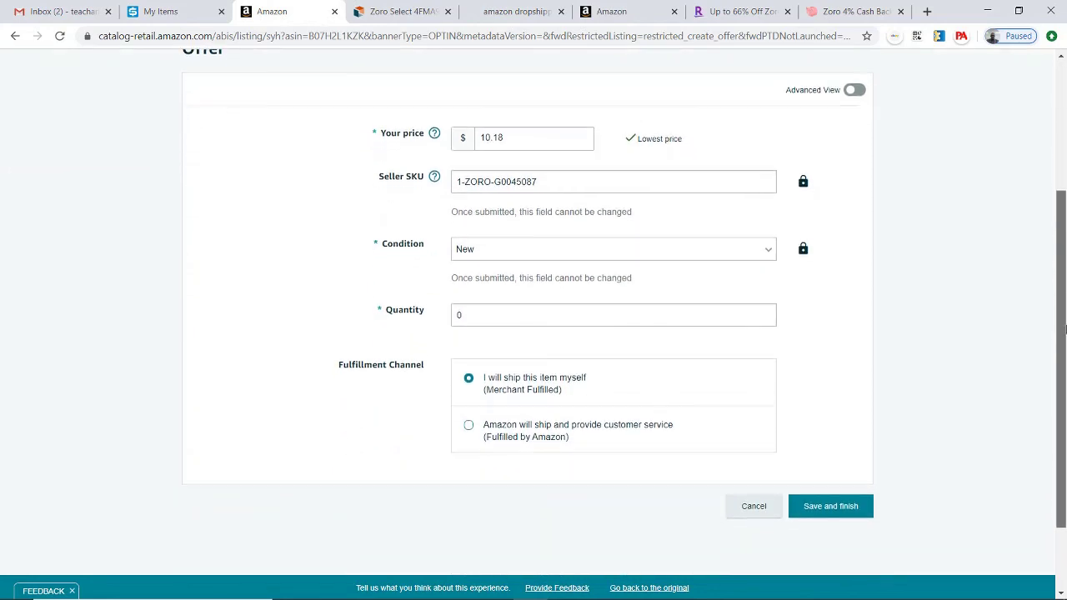
pyautogui.click(825, 514)
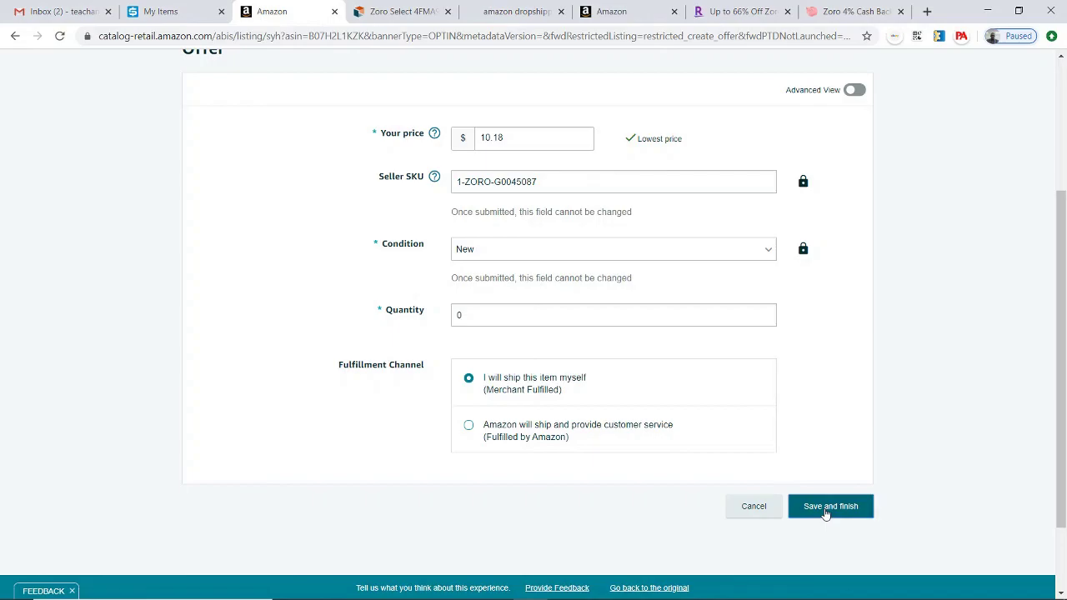